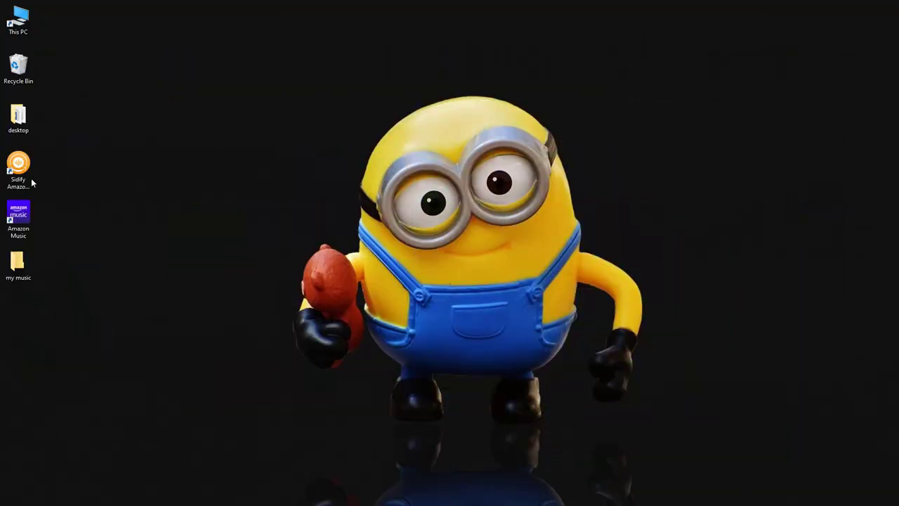
# Step: Launch Sidify from the desktop and bring it in front of Amazon Music
pyautogui.doubleClick(22, 172)
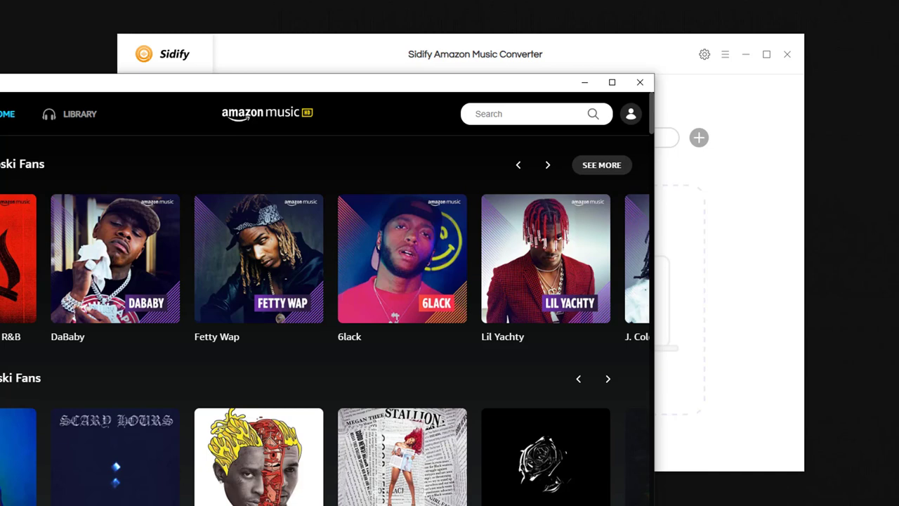
pyautogui.click(602, 62)
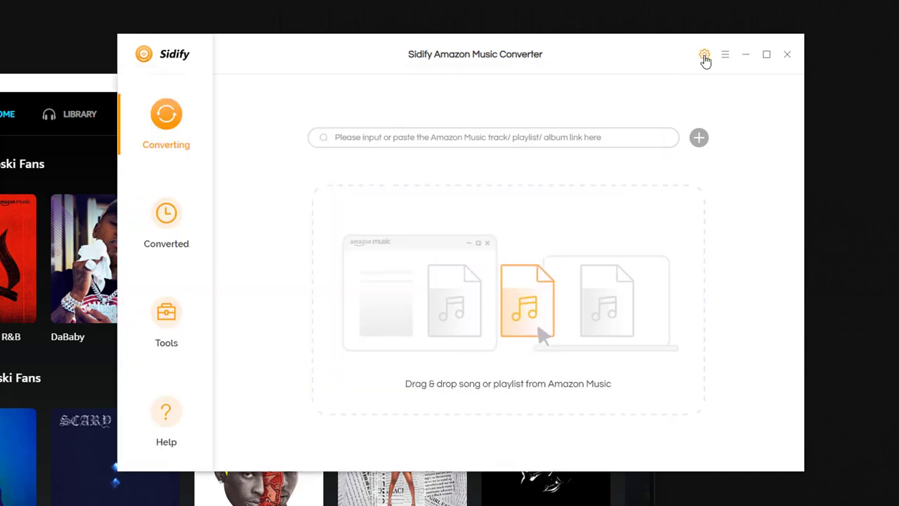
# Step: In Sidify's settings, keep MP3 as the output format
pyautogui.click(704, 56)
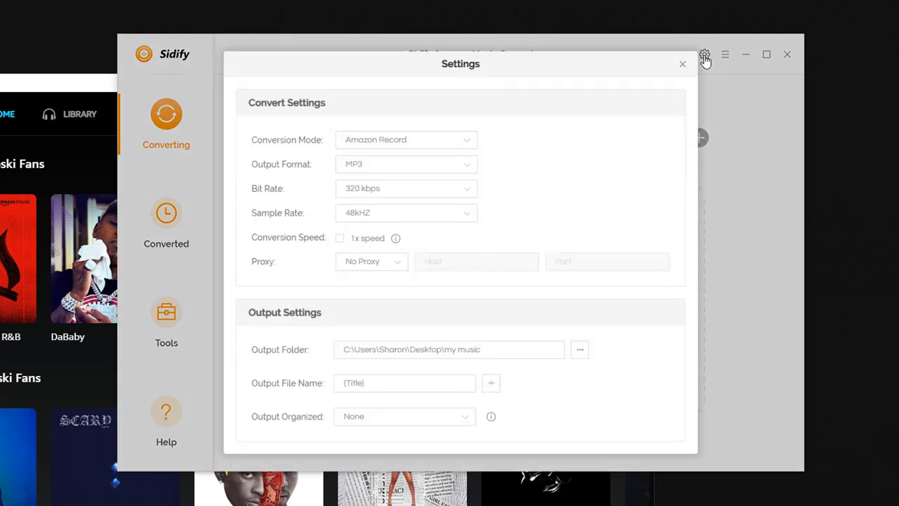
pyautogui.click(468, 170)
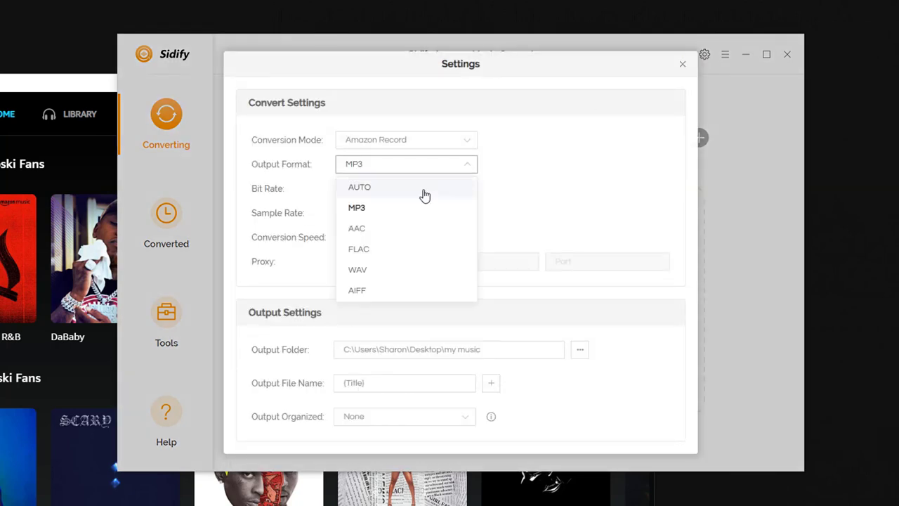
pyautogui.click(397, 208)
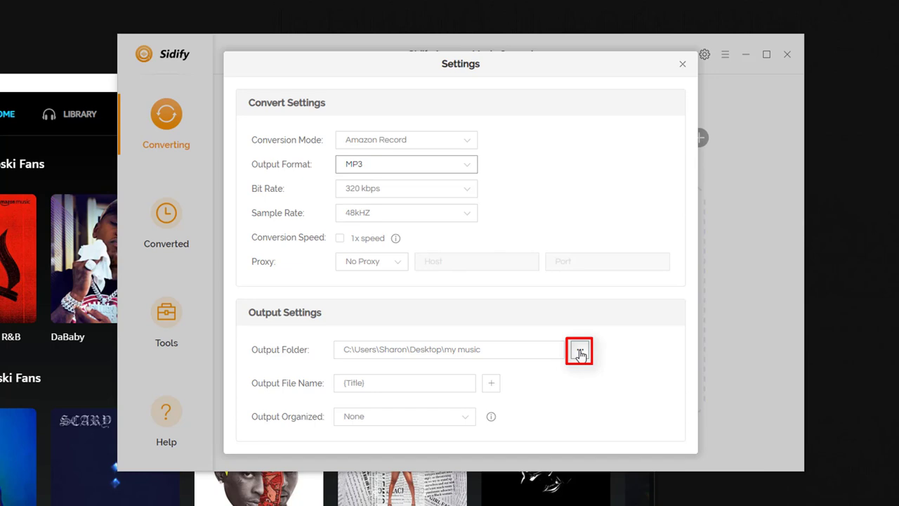
# Step: Set the output folder to Desktop\my music via the Select Folder picker
pyautogui.click(579, 352)
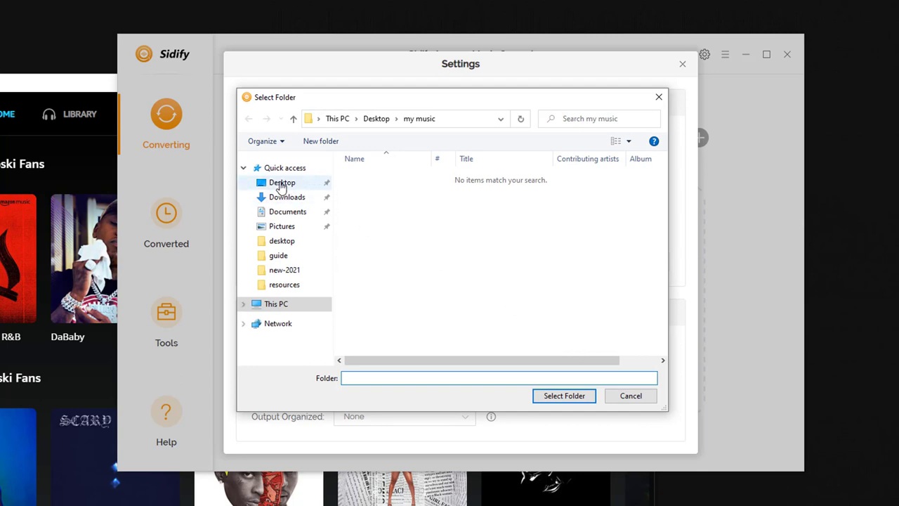
pyautogui.click(281, 183)
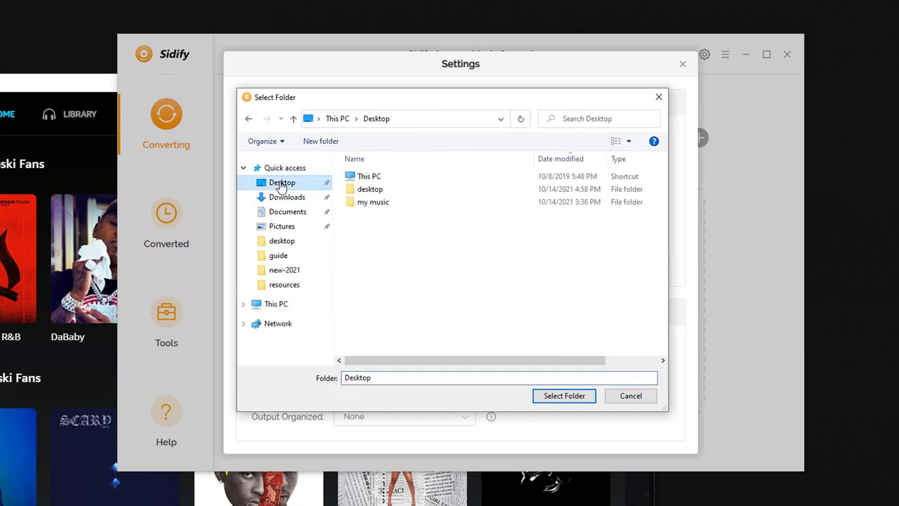
pyautogui.click(366, 203)
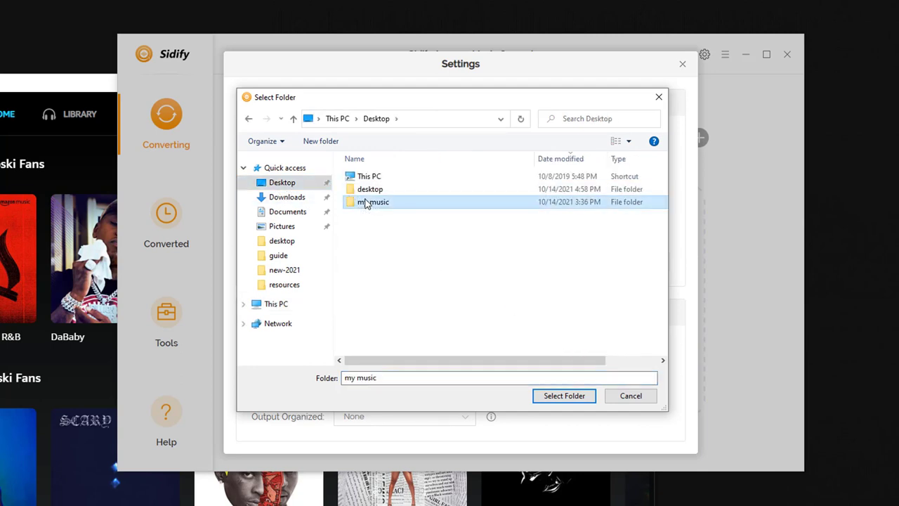
pyautogui.click(563, 396)
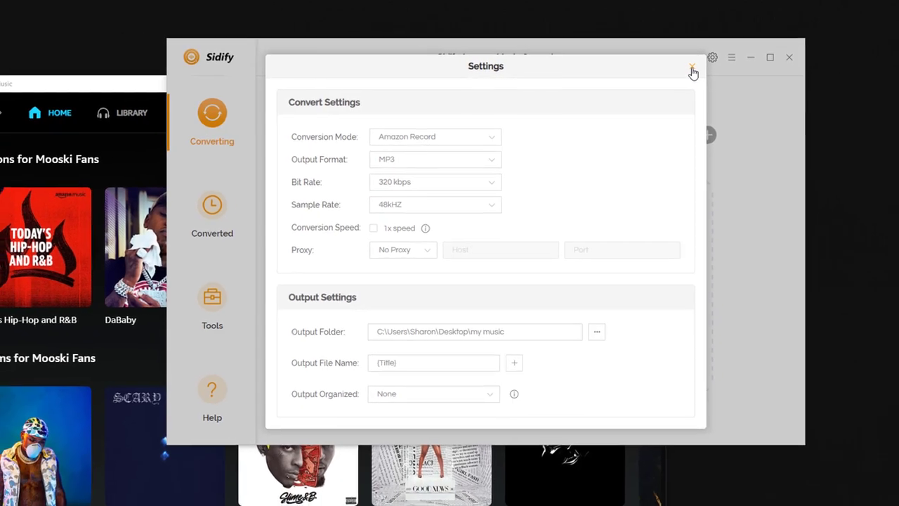
# Step: Close Settings and drag the BLAME IT ON BABY album from Amazon Music into Sidify
pyautogui.click(692, 68)
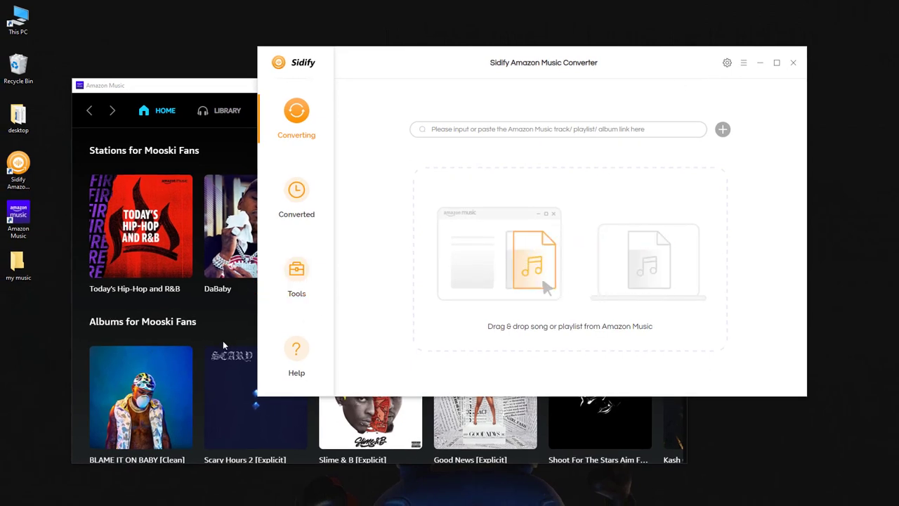
pyautogui.moveTo(147, 393); pyautogui.dragTo(705, 292)
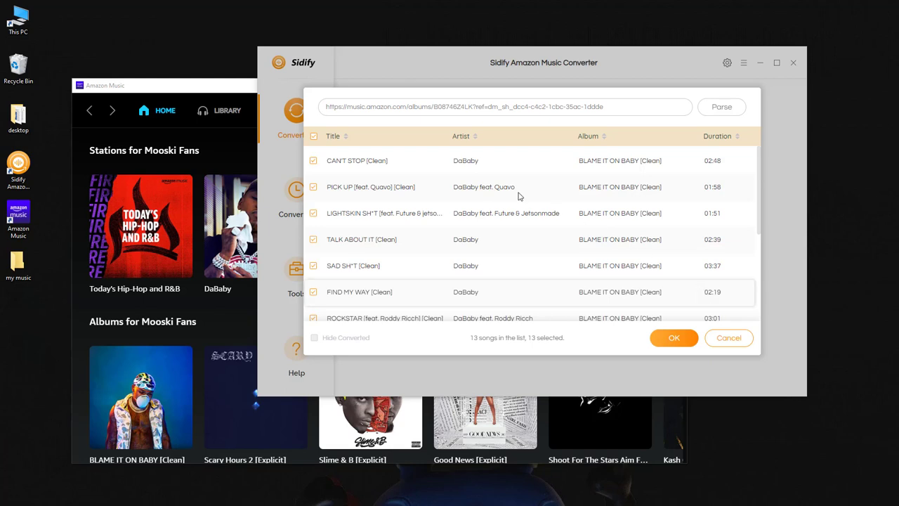
# Step: Deselect all tracks, check CAN'T STOP and PICK UP, and add the checked tracks to the conversion list
pyautogui.click(313, 136)
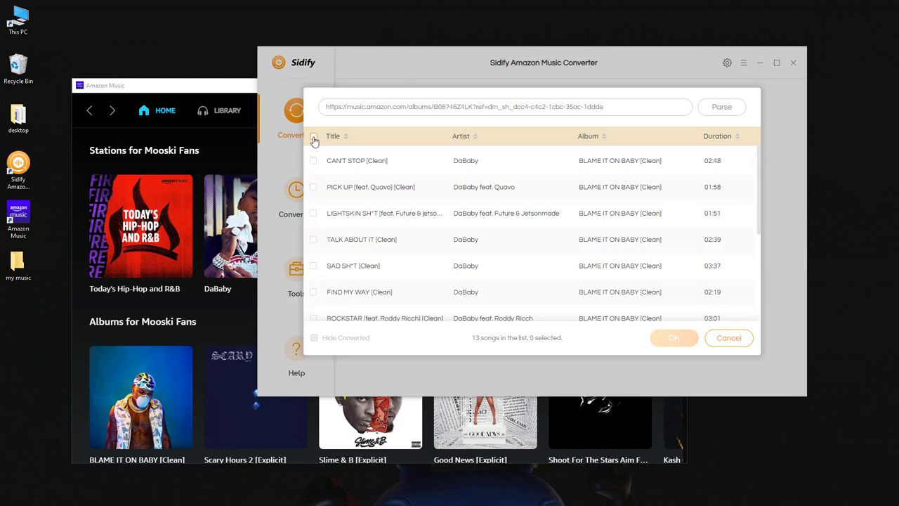
pyautogui.click(314, 161)
pyautogui.click(313, 187)
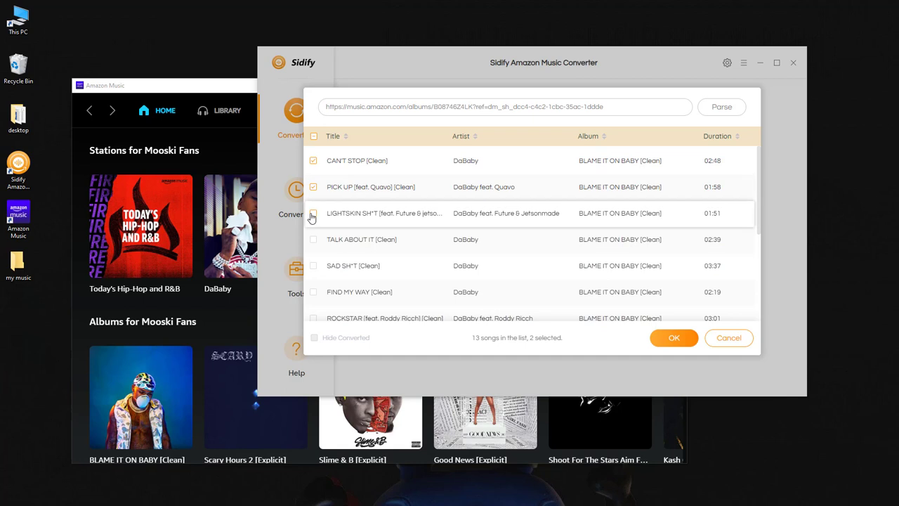
pyautogui.click(673, 338)
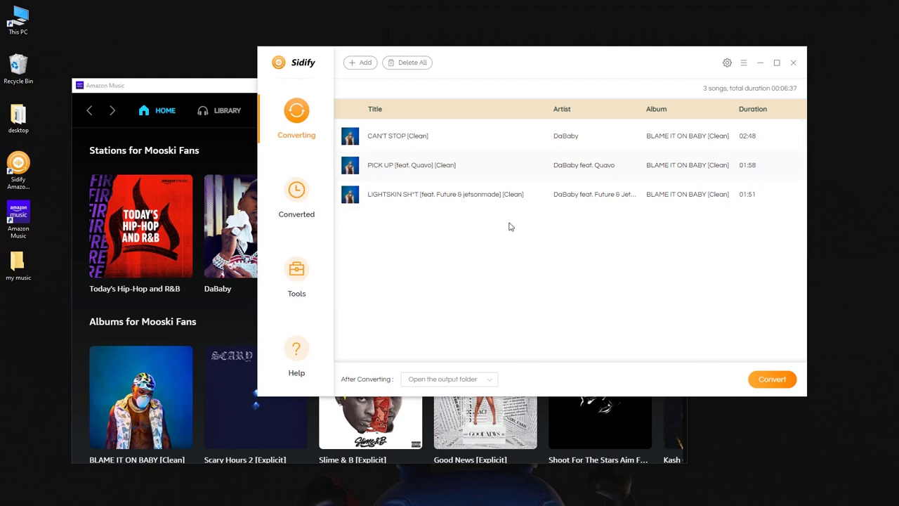
# Step: Set the After Converting action to Do nothing
pyautogui.click(492, 380)
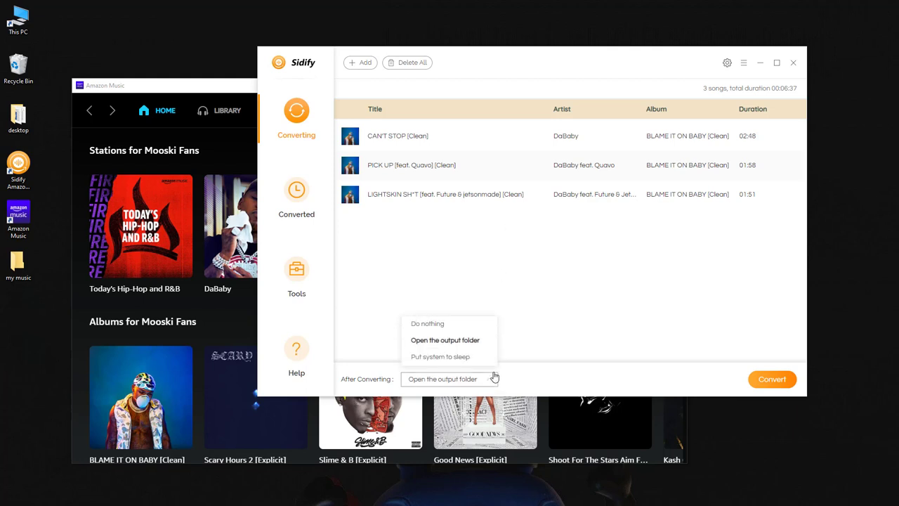
pyautogui.click(437, 325)
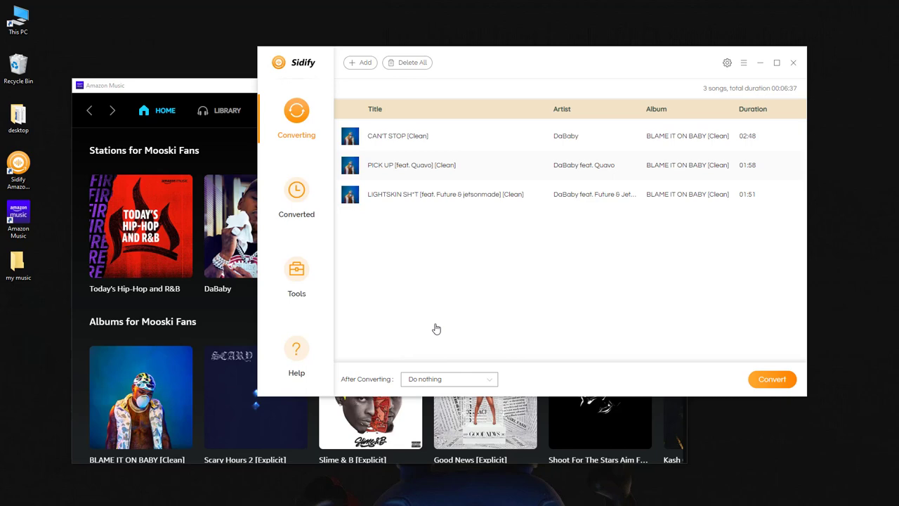
# Step: Convert the three DaBaby tracks, finishing with 3 files success and 0 failed
pyautogui.click(770, 380)
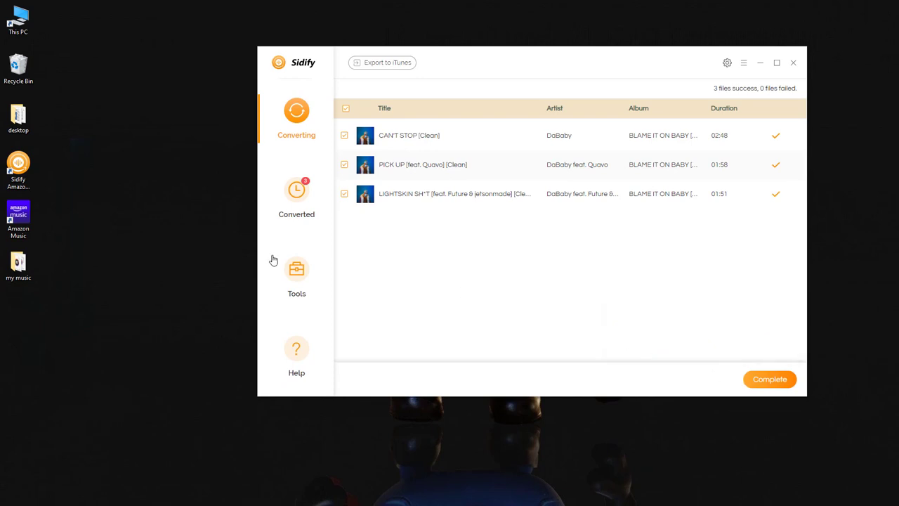
# Step: Open the desktop my music folder to see CAN'T STOP, LIGHTSKIN SH*T and PICK UP as MP3s
pyautogui.doubleClick(18, 265)
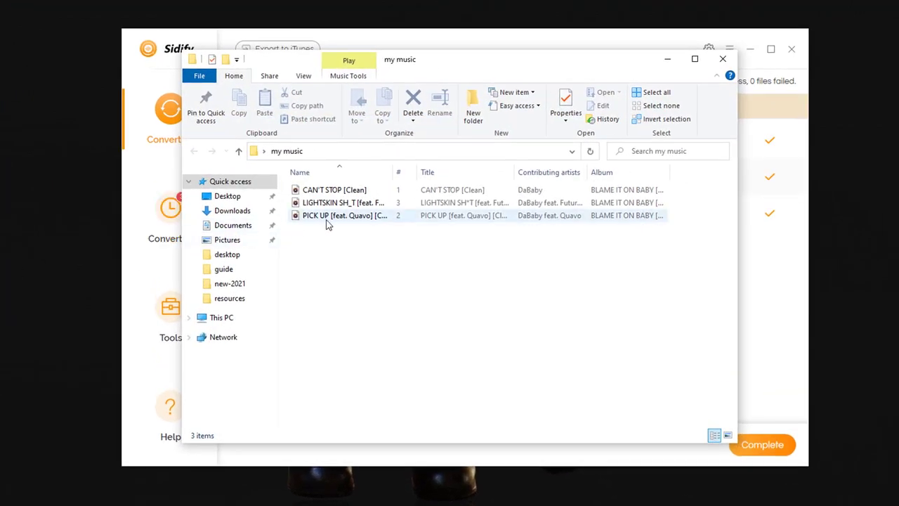